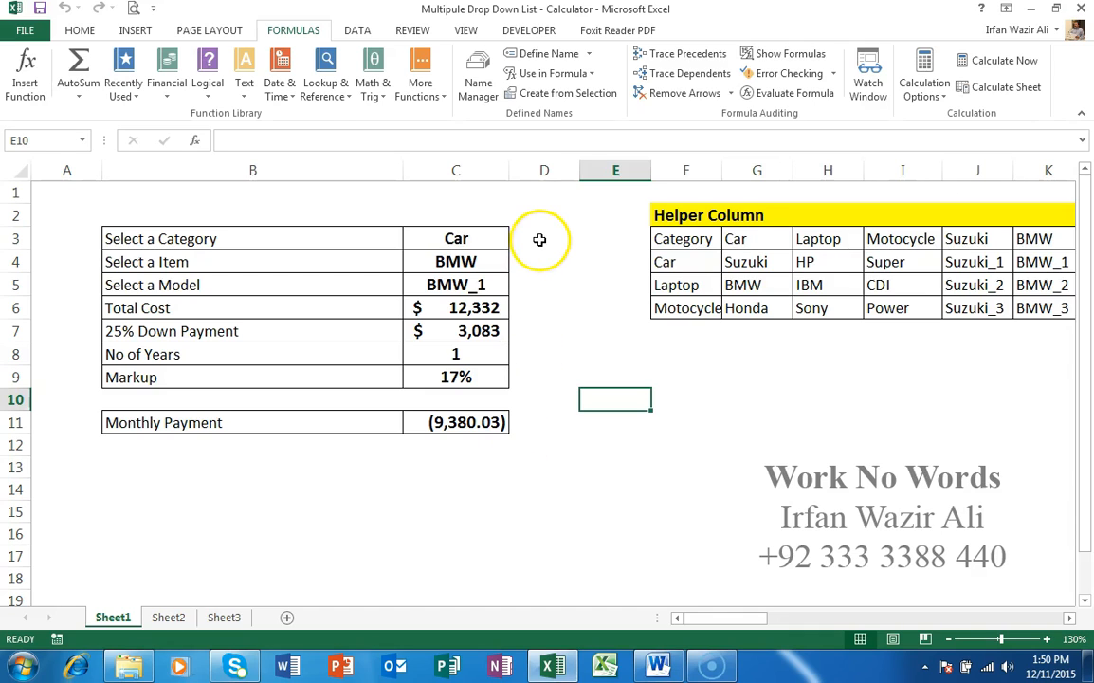
Choose Laptop as the category and HP as the item in the payment calculator.
{"action": "left_click", "coordinate": [484, 240]}
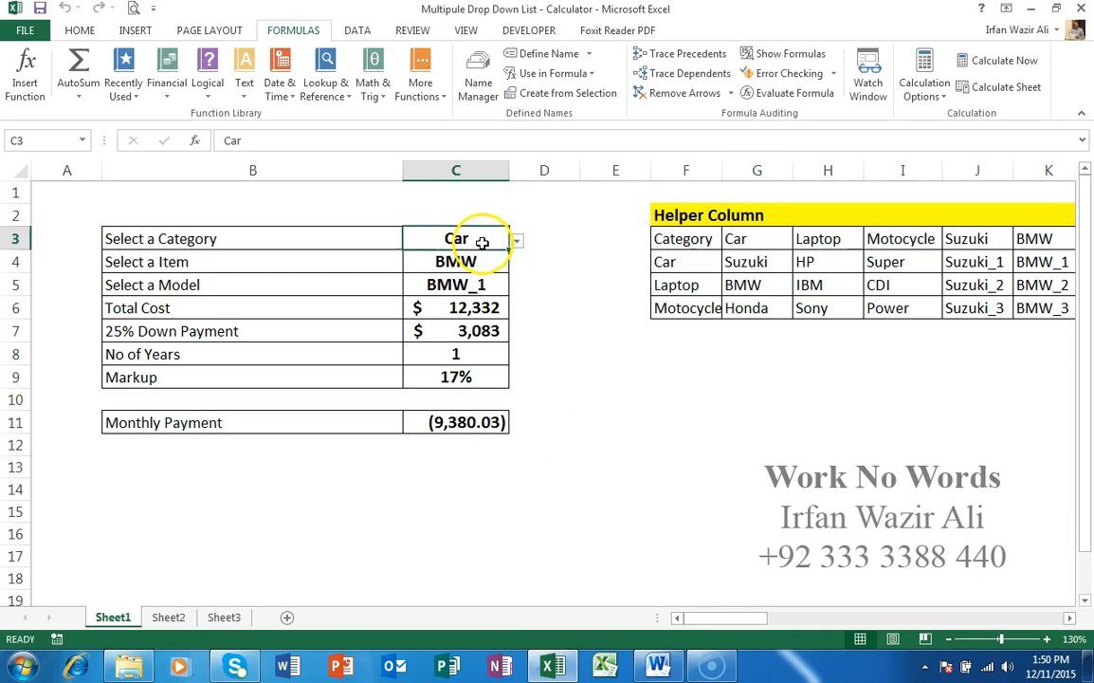
{"action": "left_click", "coordinate": [516, 243]}
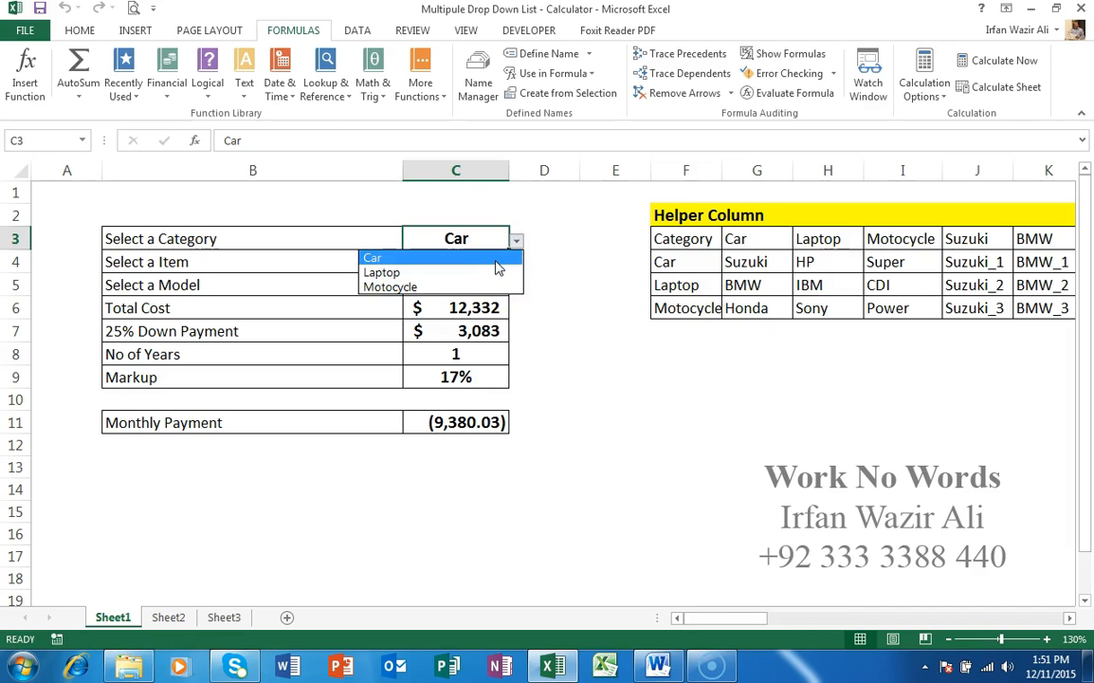
{"action": "left_click", "coordinate": [497, 271]}
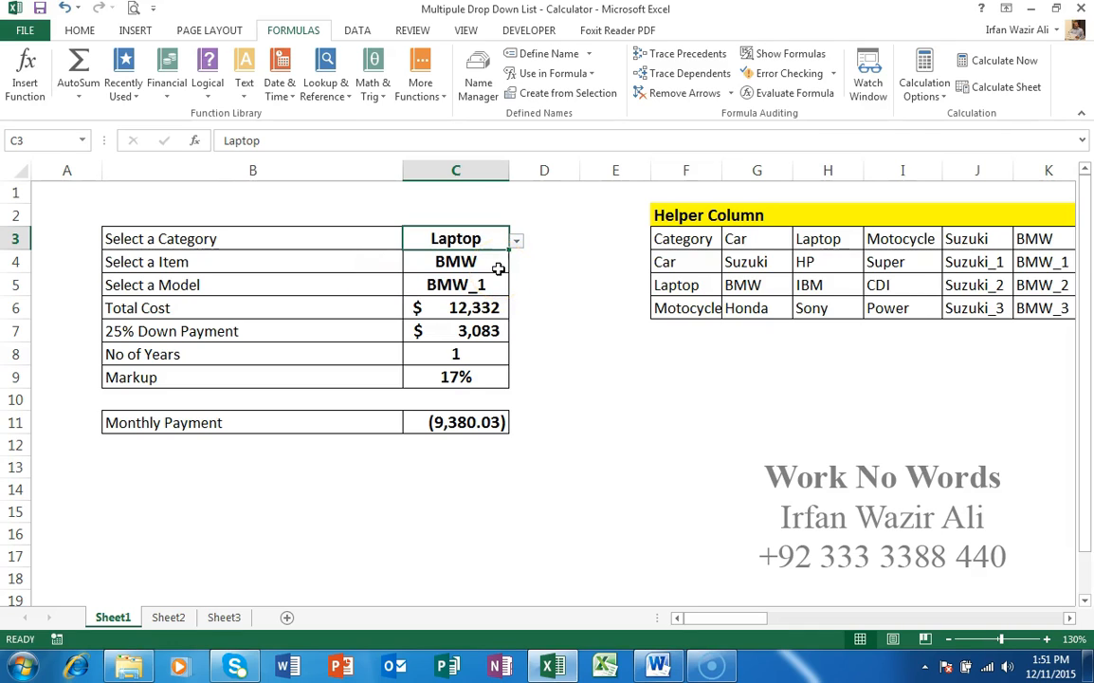
{"action": "left_click", "coordinate": [498, 238]}
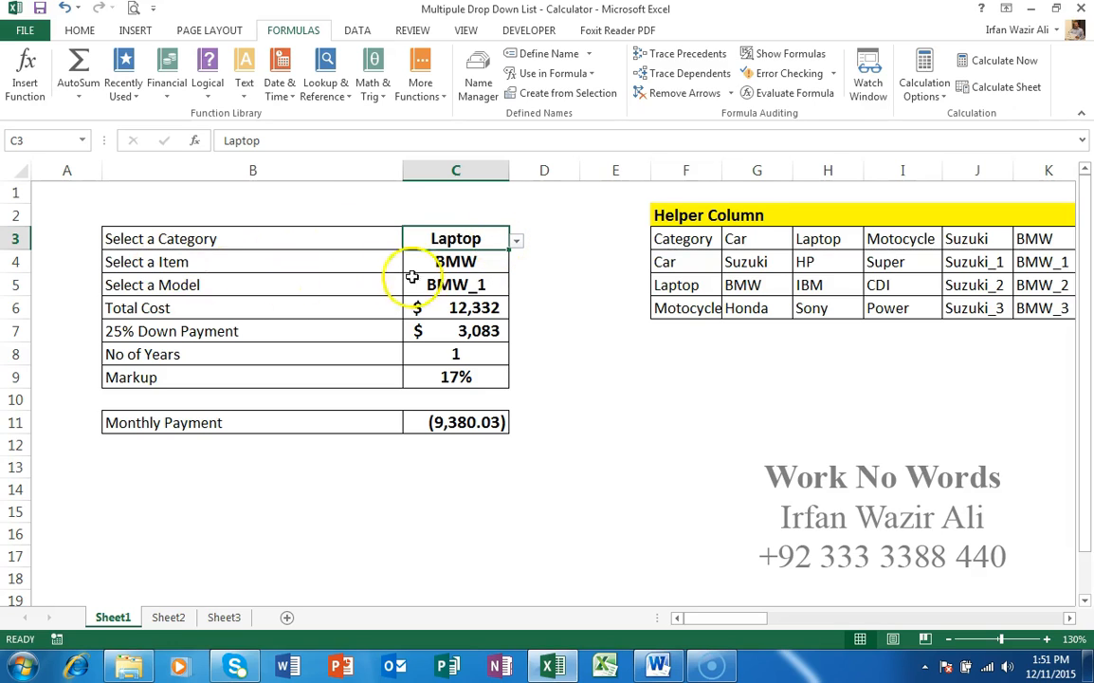
{"action": "left_click", "coordinate": [503, 261]}
{"action": "left_click", "coordinate": [516, 266]}
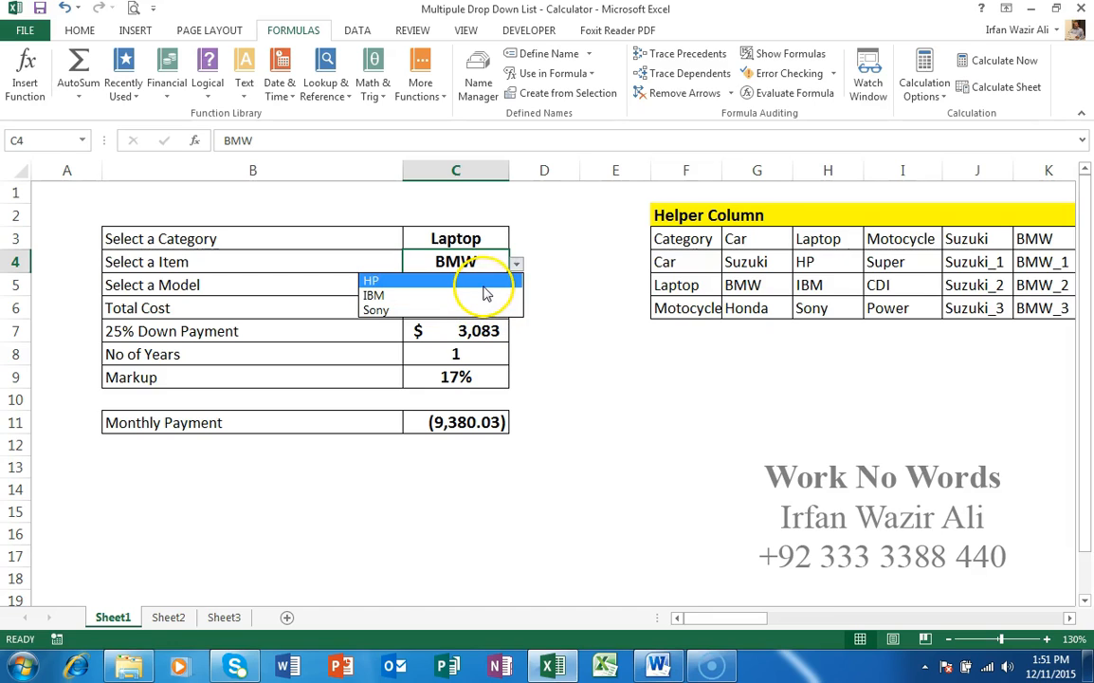
{"action": "left_click", "coordinate": [486, 282]}
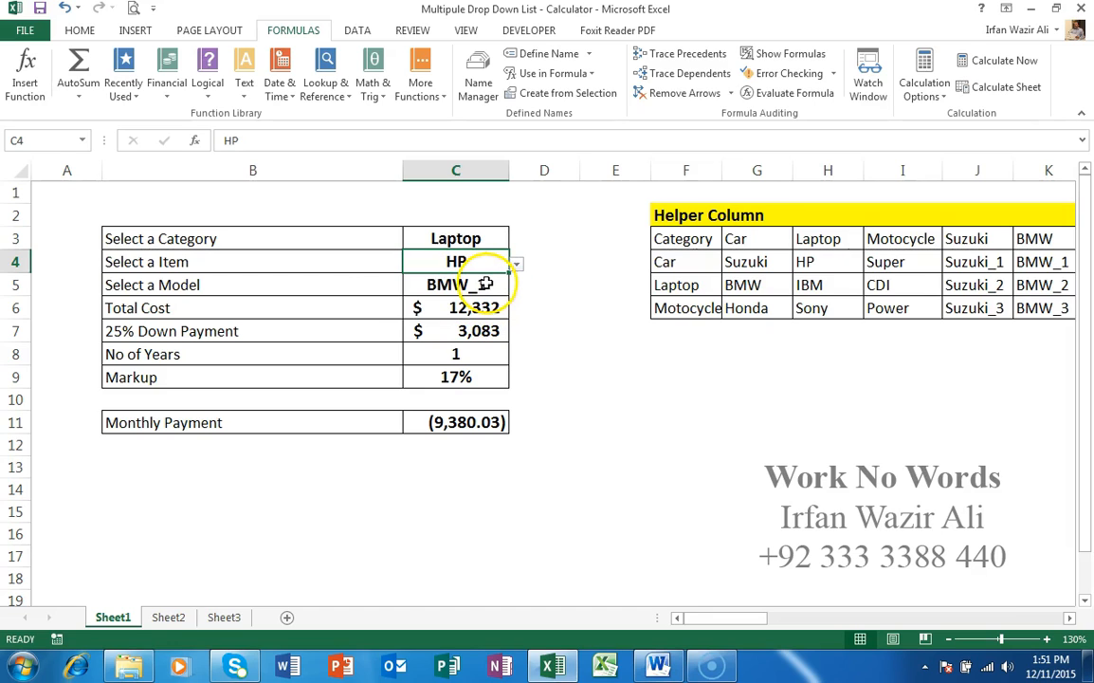
Select model HP_1 and set its total cost to $40,764.
{"action": "left_click", "coordinate": [488, 285]}
{"action": "left_click", "coordinate": [516, 287]}
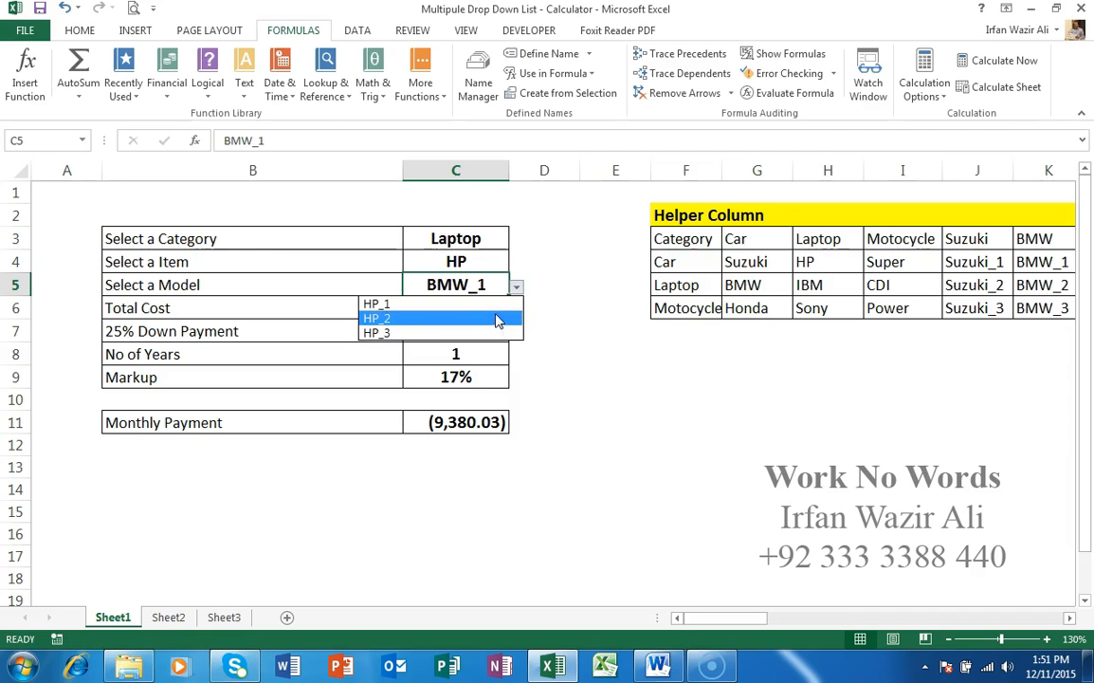
{"action": "left_click", "coordinate": [496, 304]}
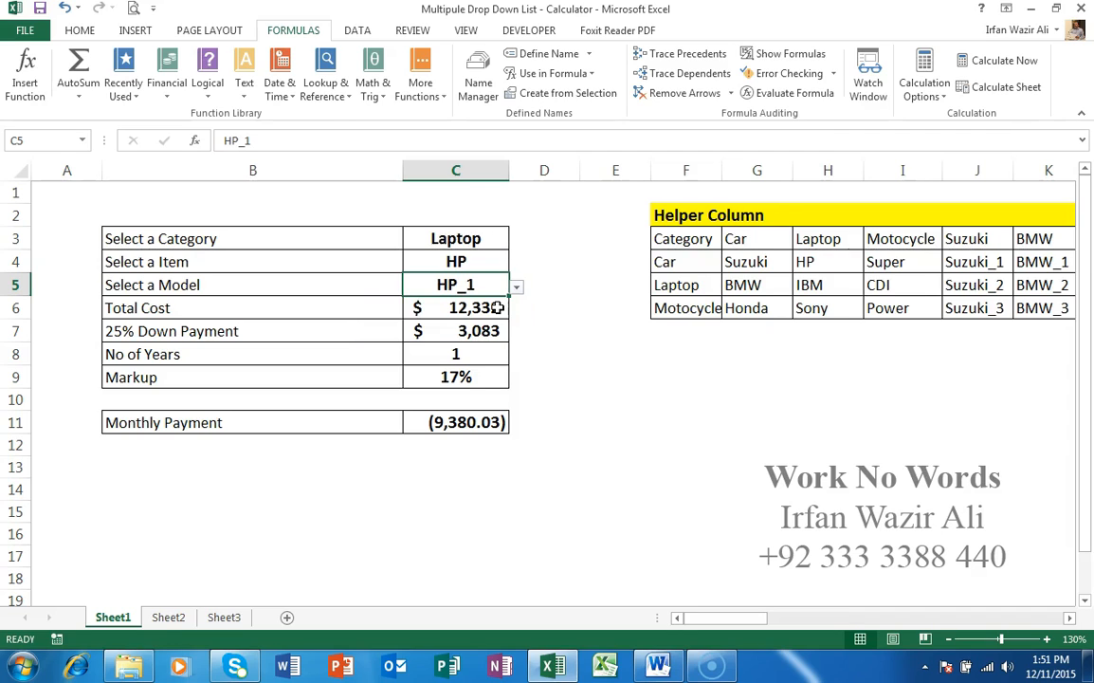
{"action": "left_click", "coordinate": [496, 307]}
{"action": "left_click", "coordinate": [516, 313]}
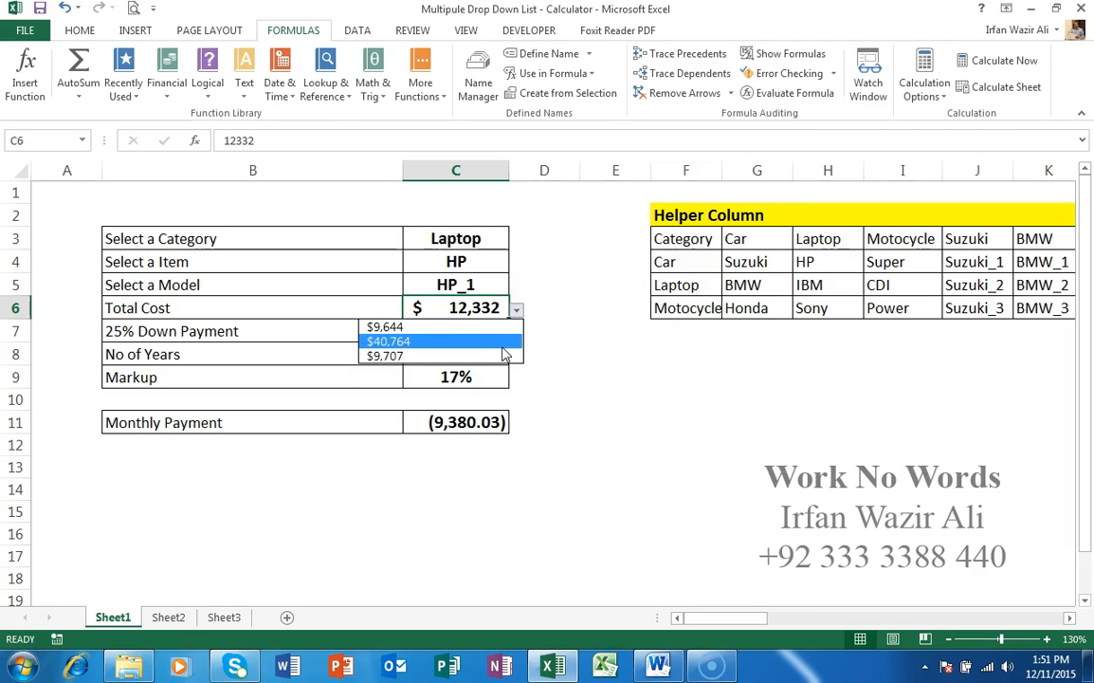
{"action": "left_click", "coordinate": [503, 343]}
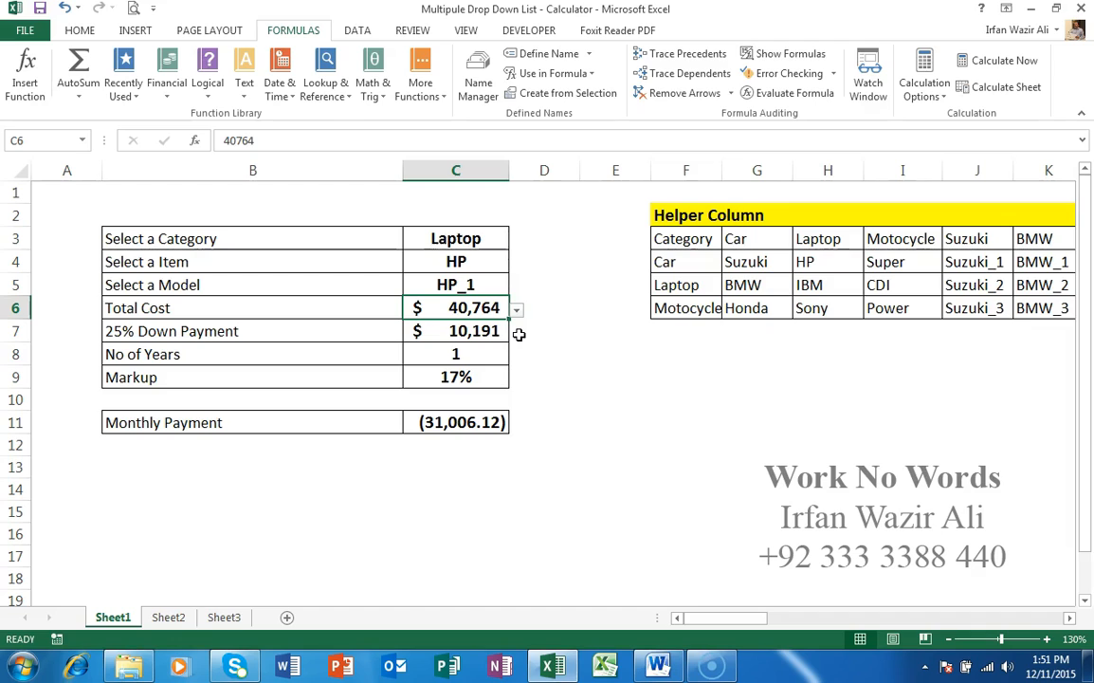
Set the number of years to 2 and the markup to 18% in the payment calculator.
{"action": "left_click", "coordinate": [489, 351]}
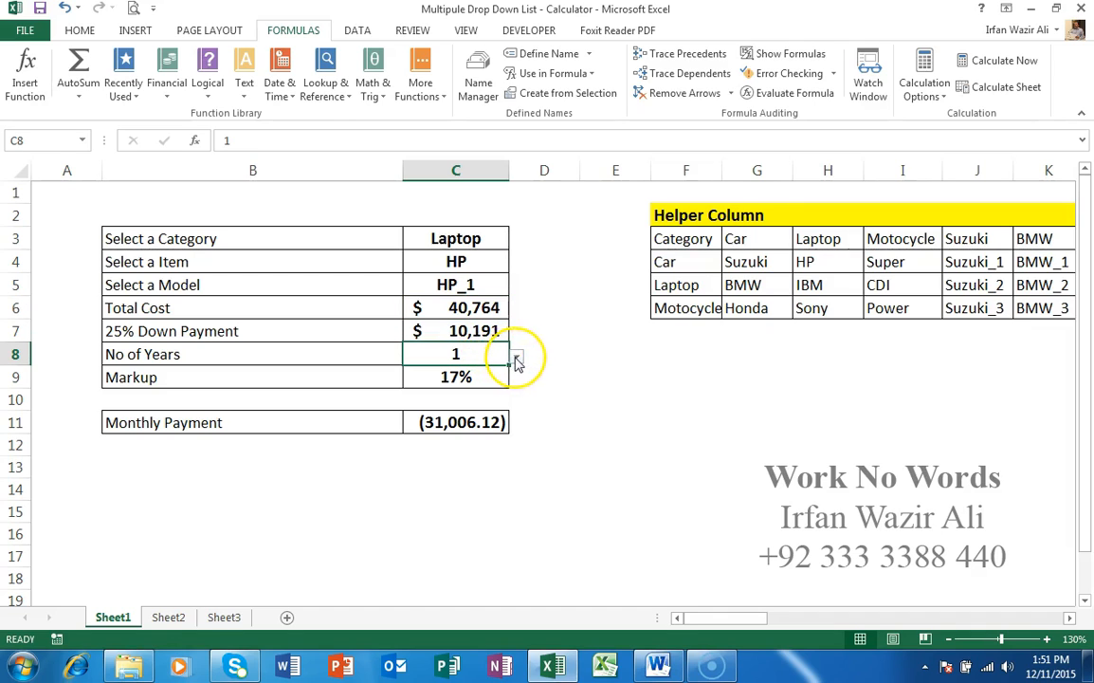
{"action": "left_click", "coordinate": [516, 359]}
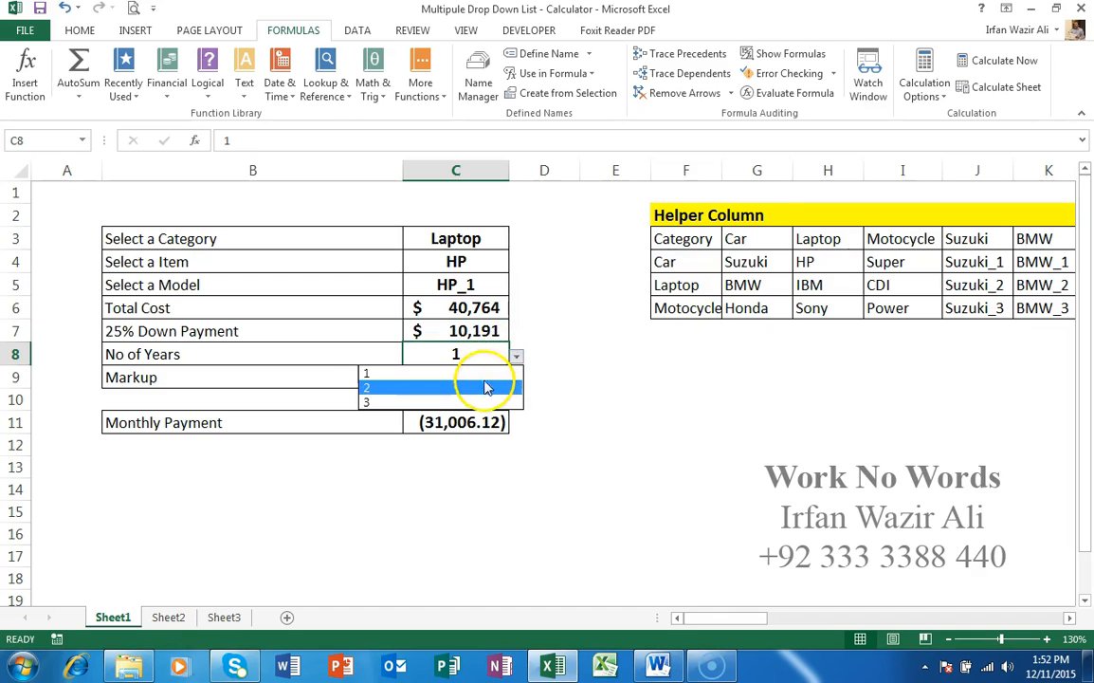
{"action": "left_click", "coordinate": [483, 389]}
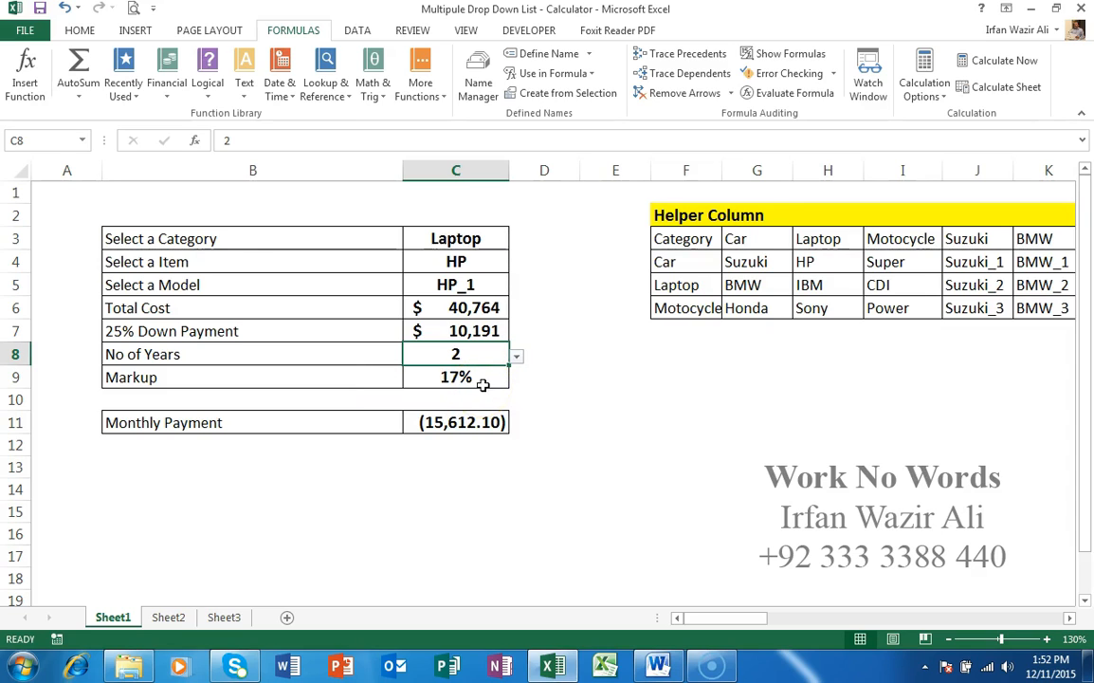
{"action": "left_click", "coordinate": [500, 379]}
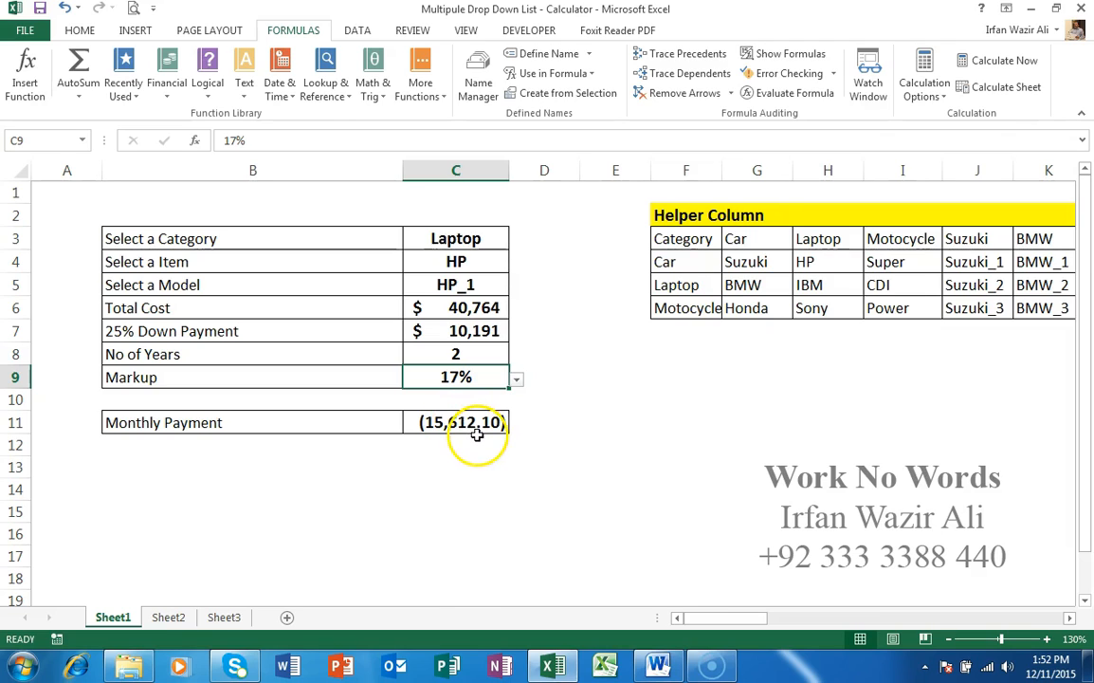
{"action": "left_click", "coordinate": [477, 427]}
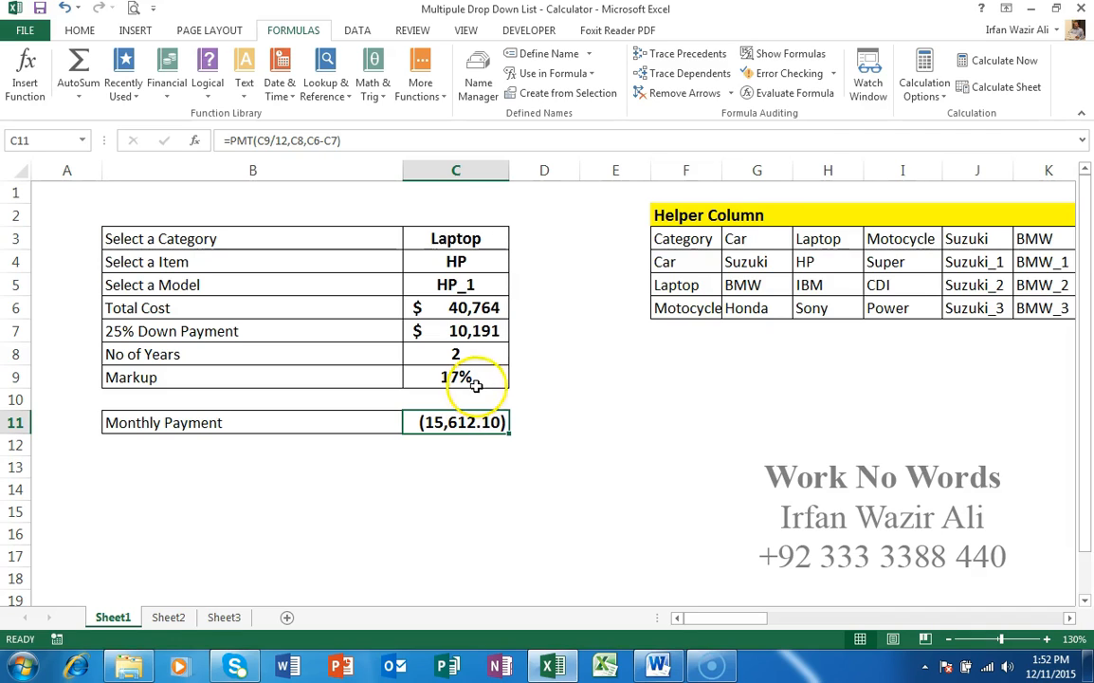
{"action": "left_click", "coordinate": [498, 384]}
{"action": "left_click", "coordinate": [516, 379]}
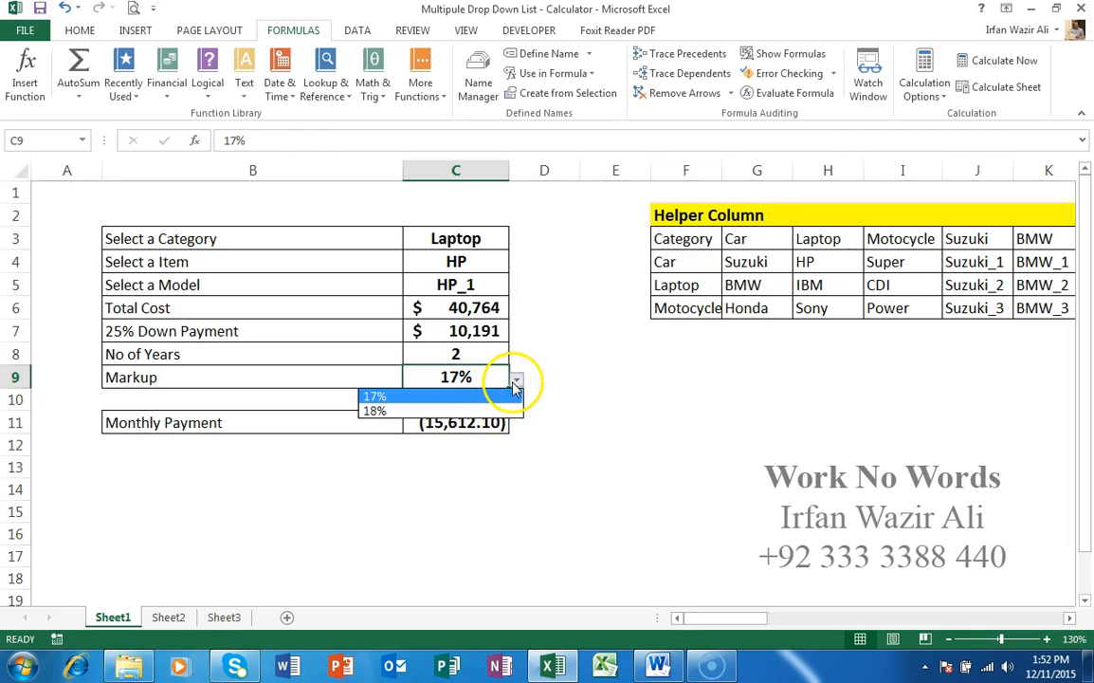
{"action": "left_click", "coordinate": [499, 412]}
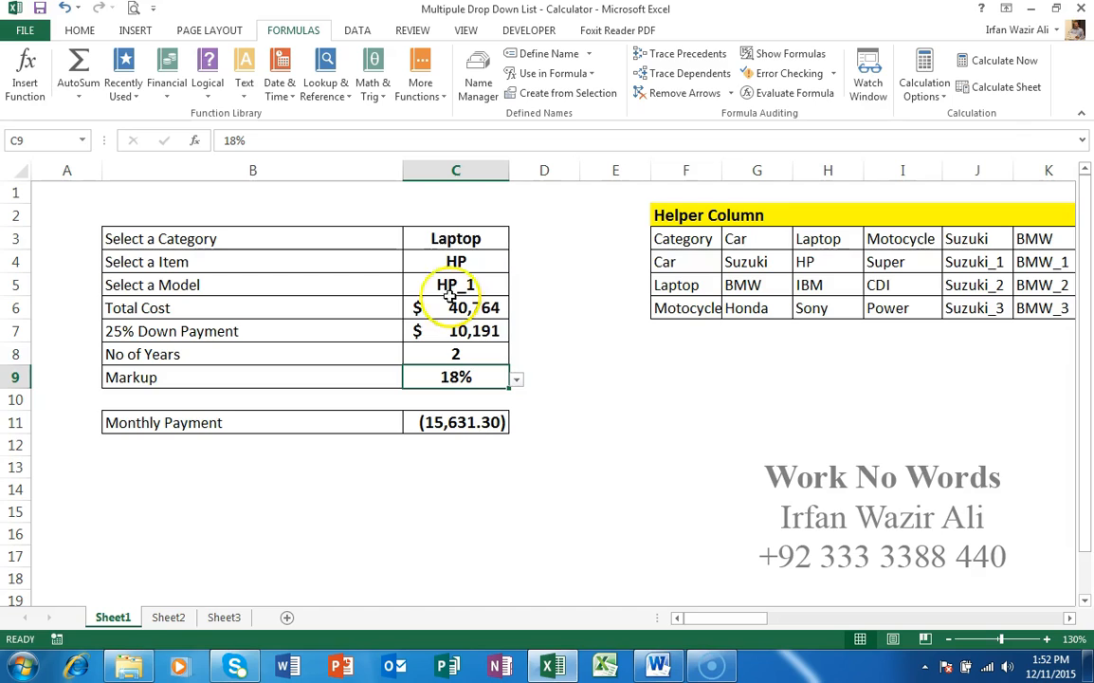
Switch the calculator's category to Car and its item to BMW.
{"action": "left_click", "coordinate": [502, 240]}
{"action": "left_click", "coordinate": [517, 241]}
{"action": "left_click", "coordinate": [502, 254]}
{"action": "left_click", "coordinate": [504, 258]}
{"action": "left_click", "coordinate": [511, 262]}
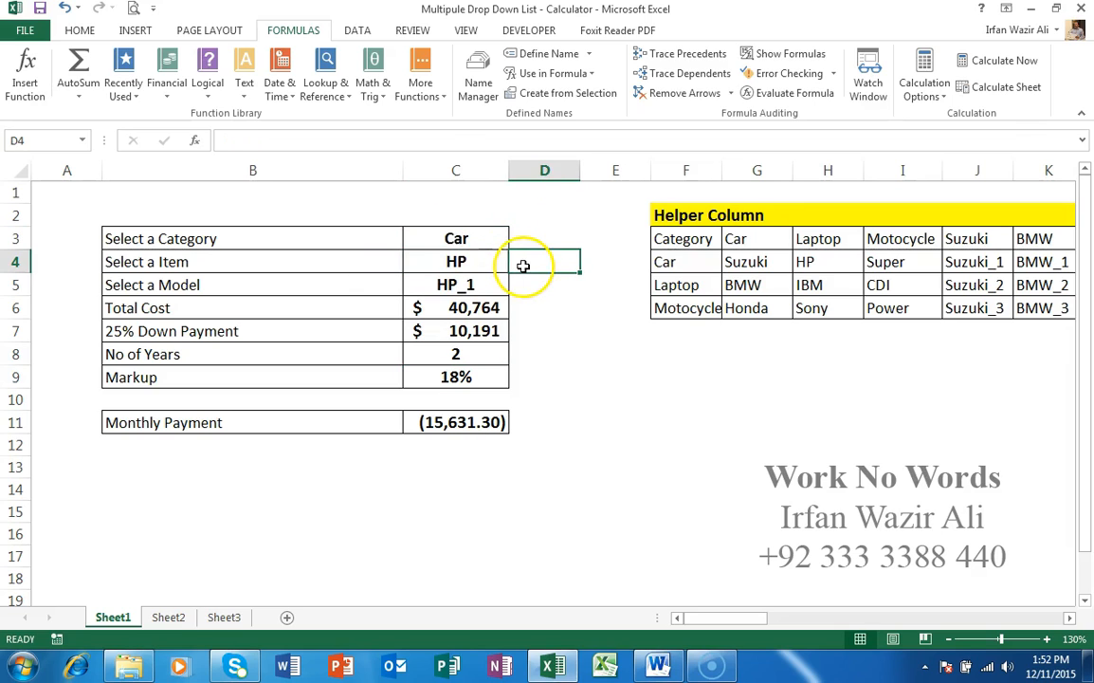
{"action": "left_click", "coordinate": [506, 264]}
{"action": "left_click", "coordinate": [516, 264]}
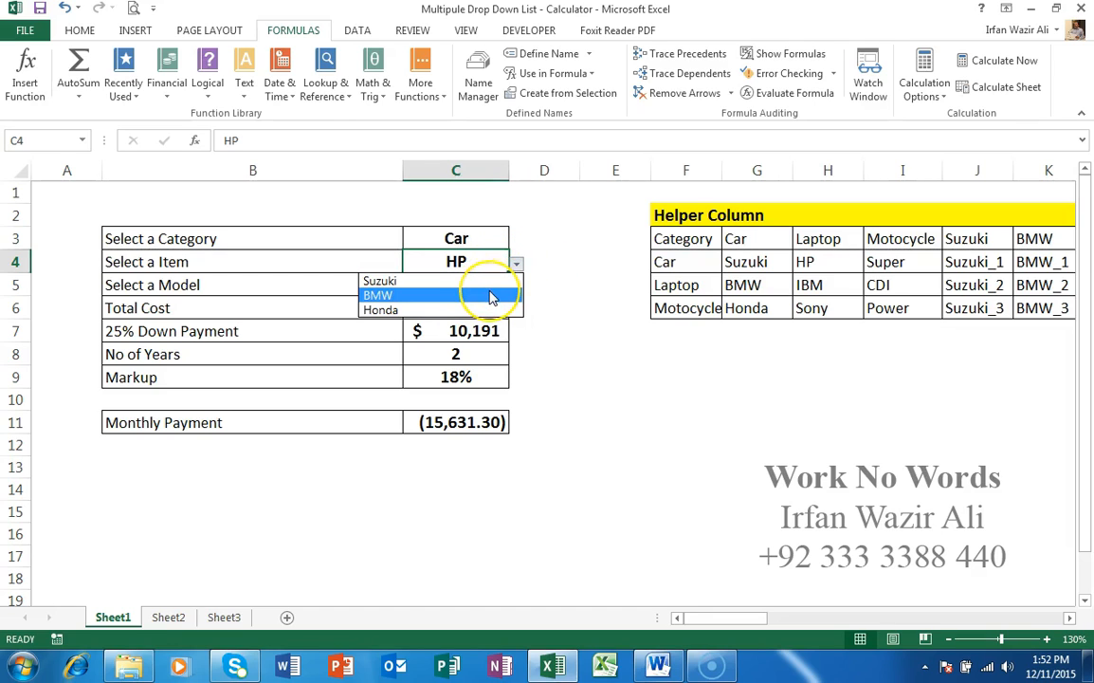
{"action": "left_click", "coordinate": [491, 298]}
Select model BMW_1 and set its total cost to $13,245.
{"action": "left_click", "coordinate": [507, 284]}
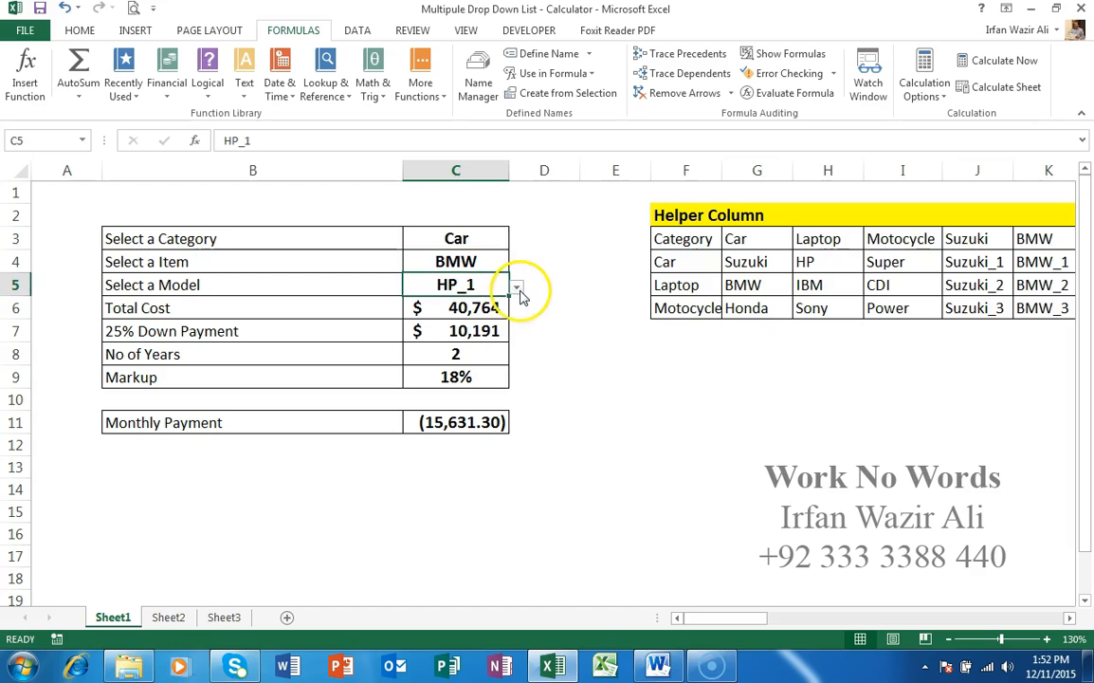
{"action": "left_click", "coordinate": [516, 286]}
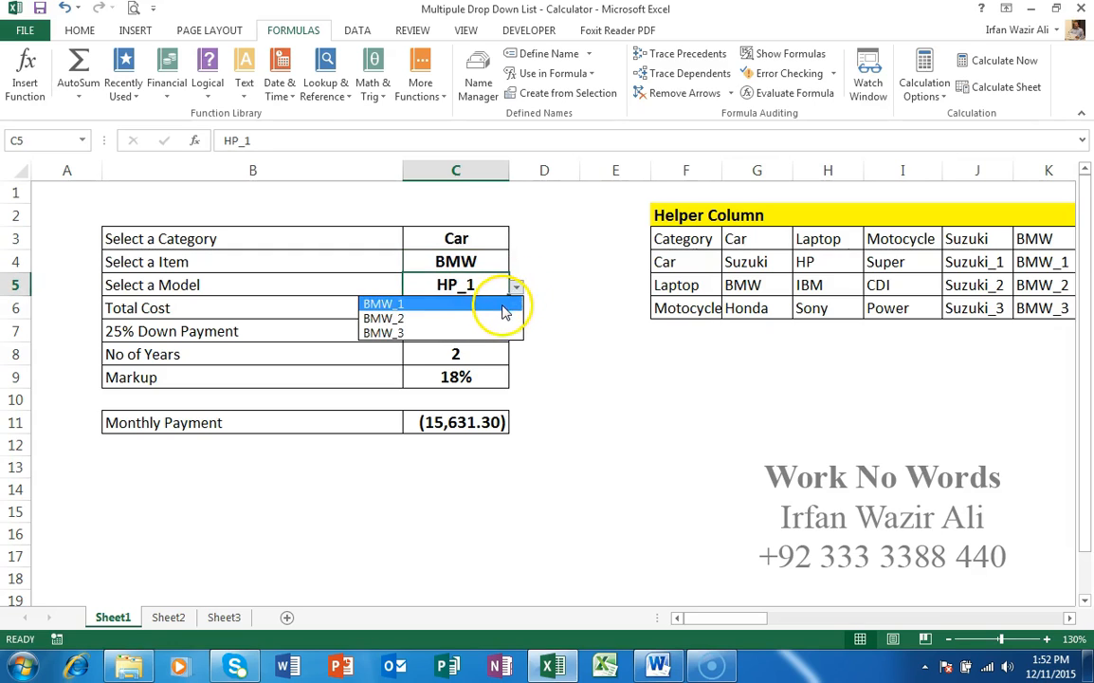
{"action": "left_click", "coordinate": [502, 305]}
{"action": "left_click", "coordinate": [500, 307]}
{"action": "left_click", "coordinate": [517, 309]}
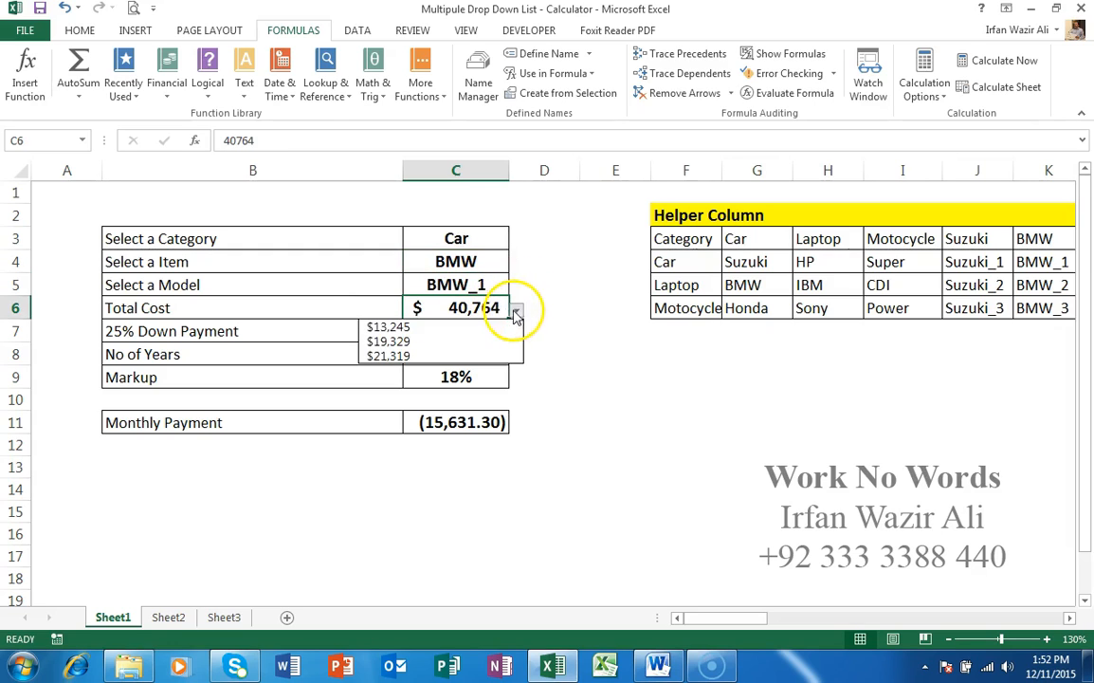
{"action": "left_click", "coordinate": [503, 326]}
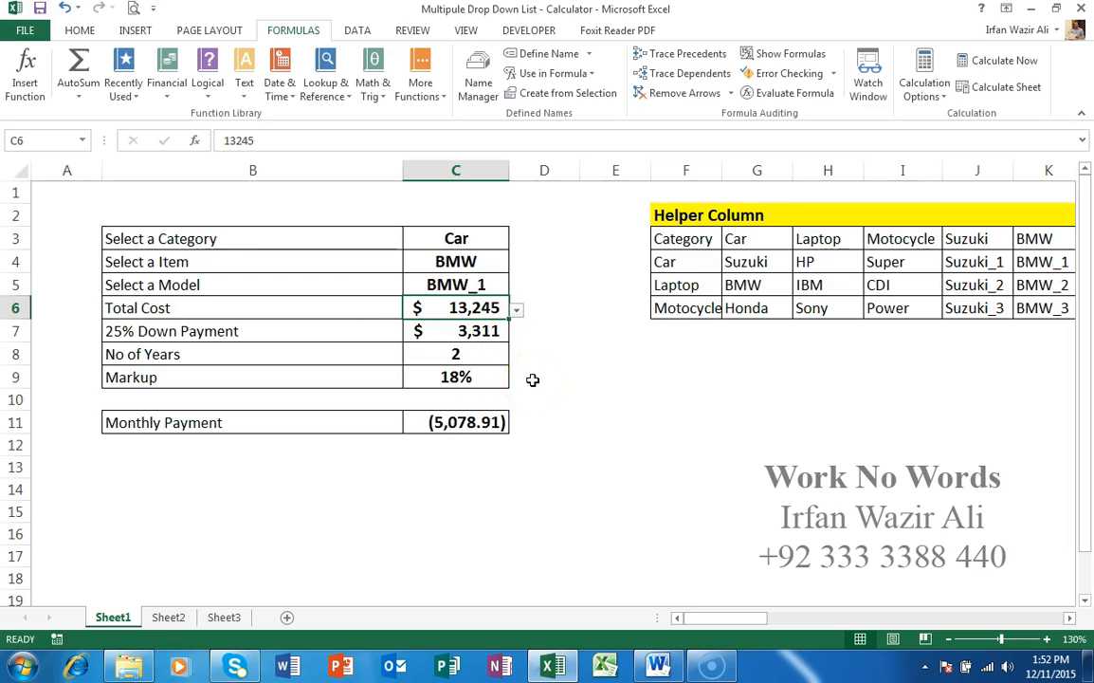
Set the number of years in the payment calculator to 1.
{"action": "left_click", "coordinate": [486, 355]}
{"action": "left_click", "coordinate": [517, 355]}
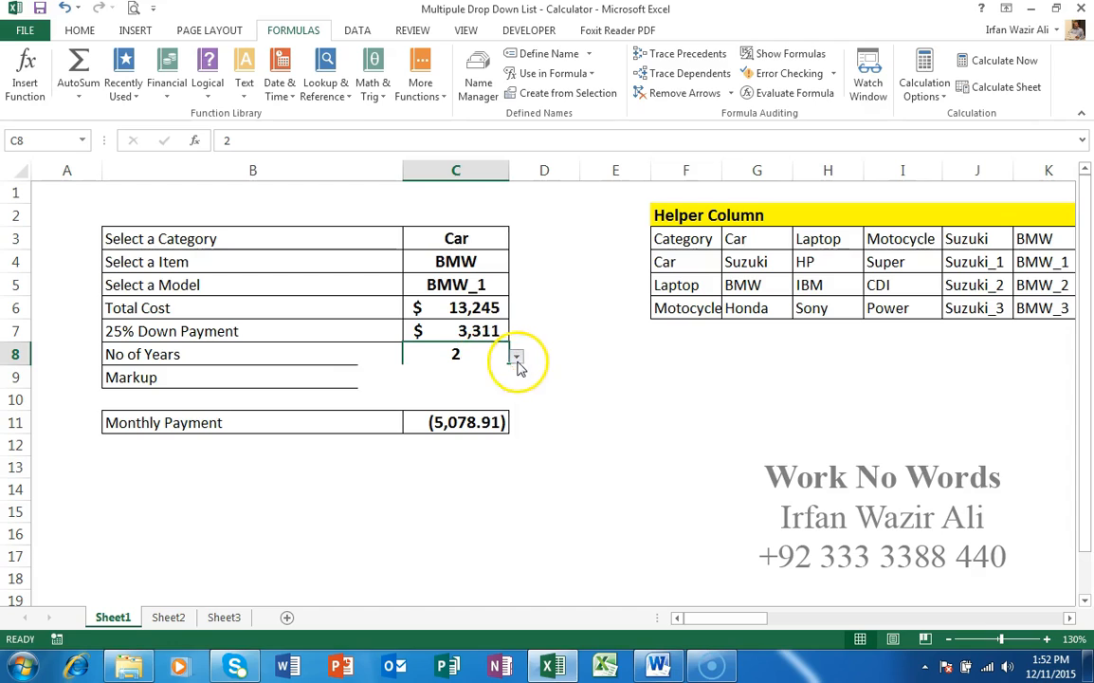
{"action": "left_click", "coordinate": [504, 377]}
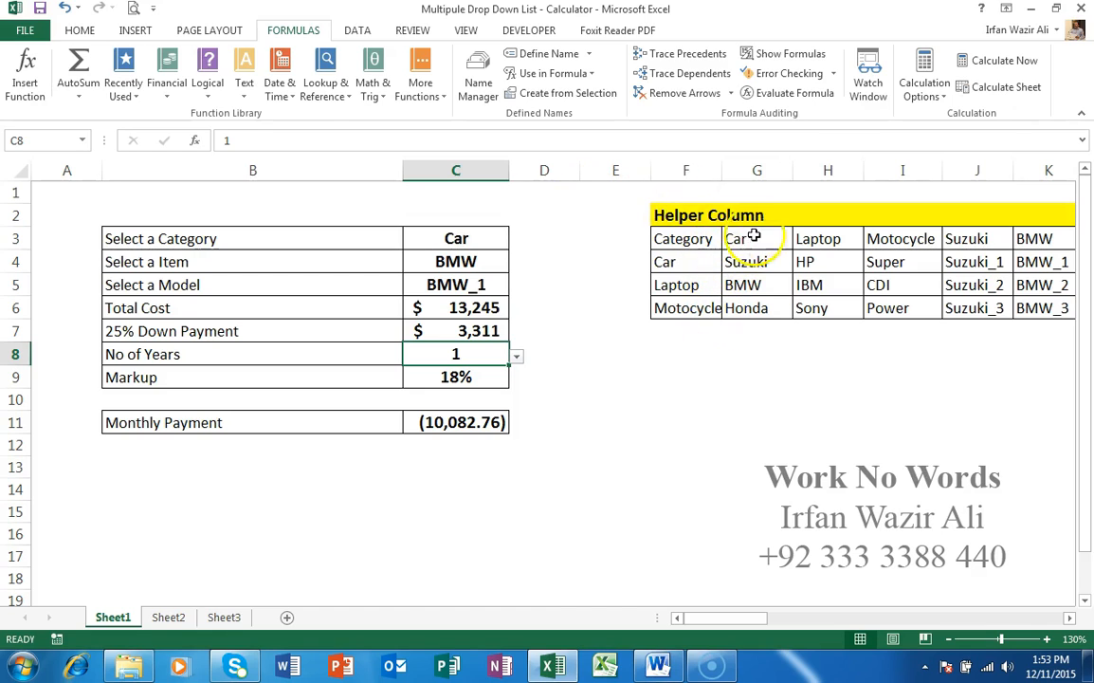
Examine the helper columns to see how categories, items, models and prices are laid out under matching headers.
{"action": "left_click", "coordinate": [687, 335]}
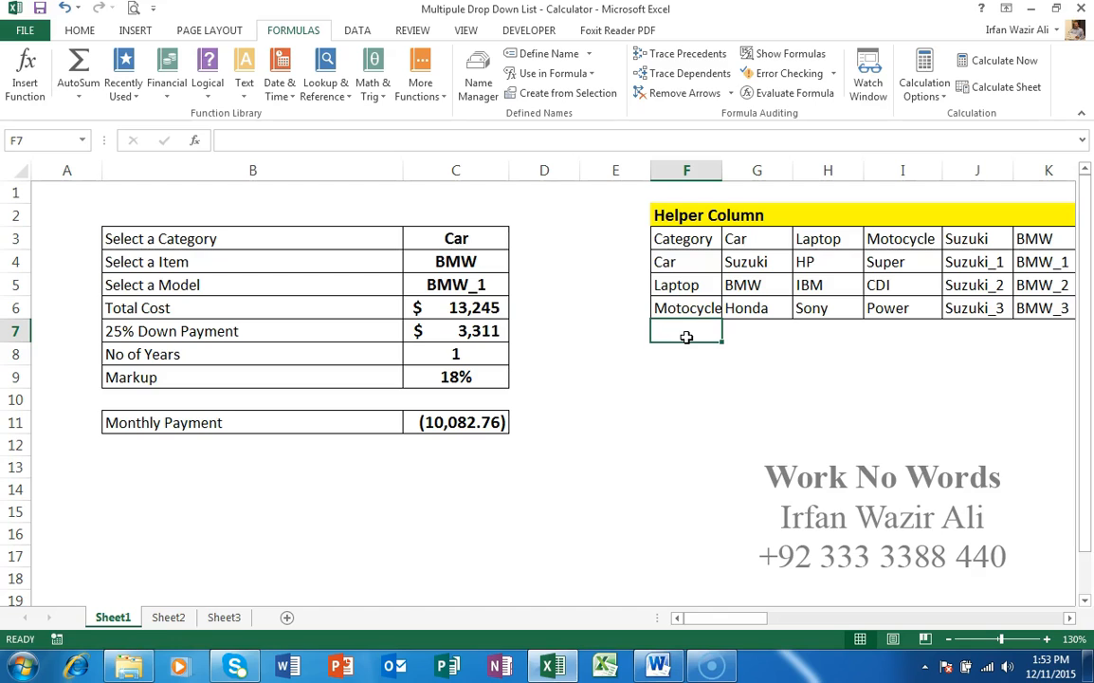
{"action": "left_click", "coordinate": [702, 238]}
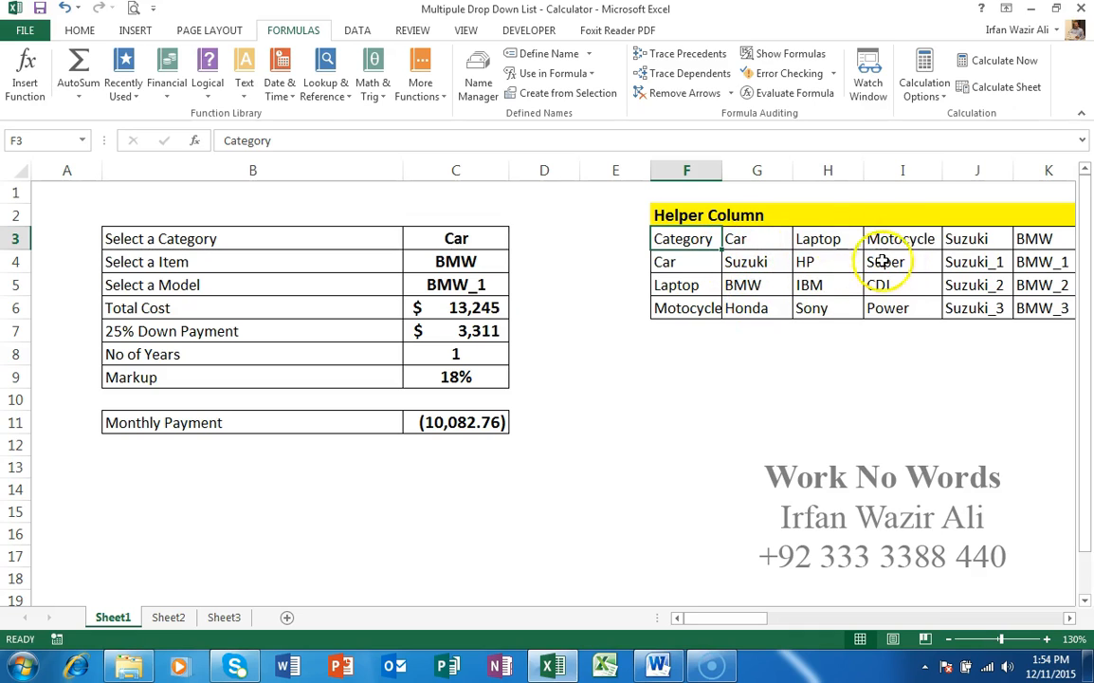
{"action": "left_click", "coordinate": [750, 262]}
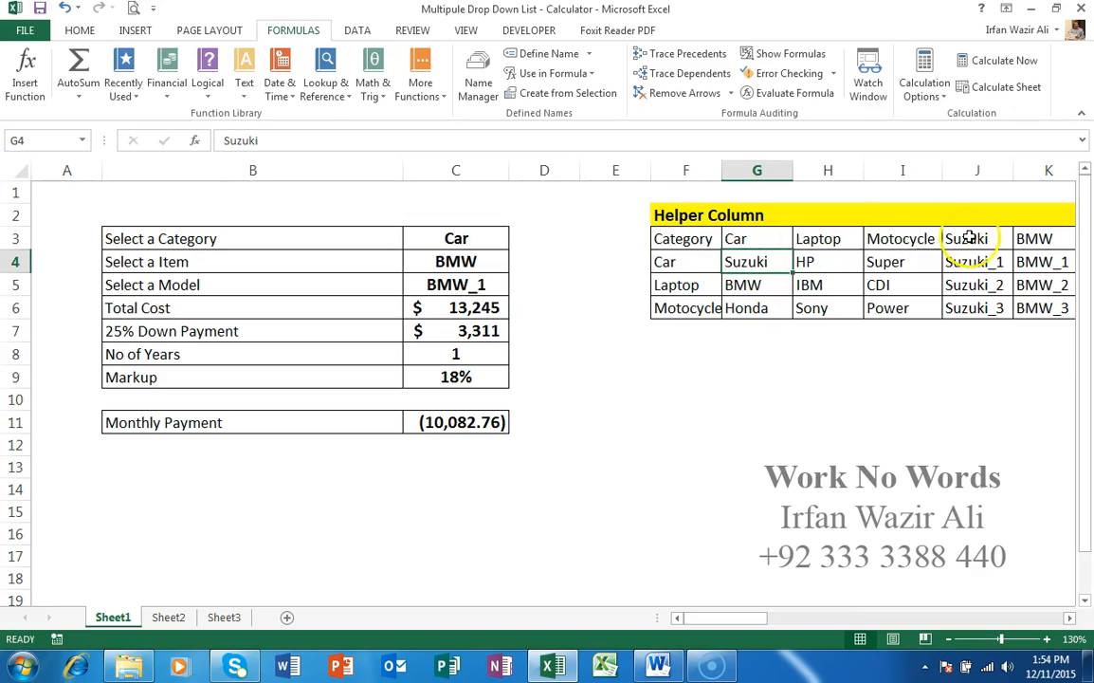
{"action": "left_click", "coordinate": [980, 240]}
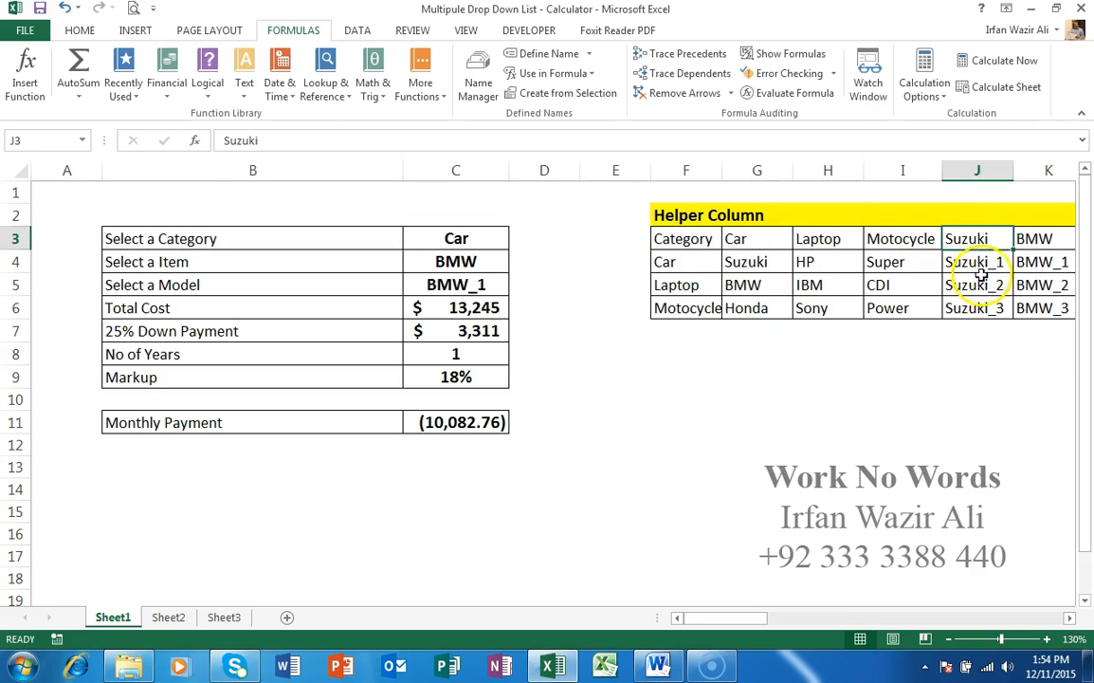
{"action": "left_click", "coordinate": [777, 285]}
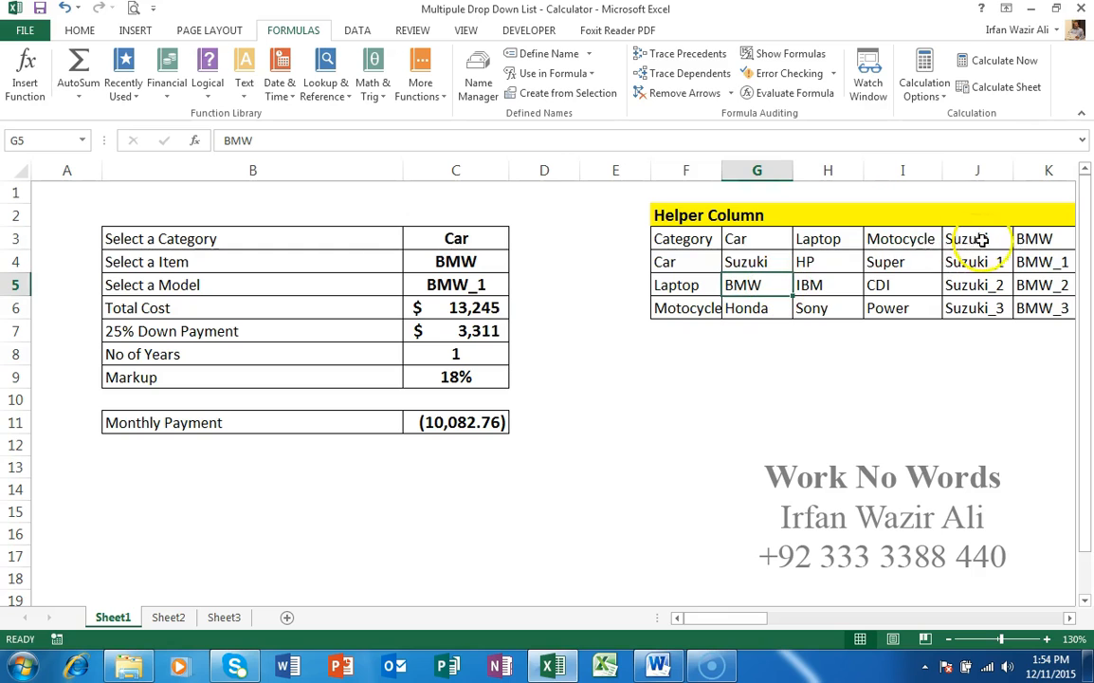
{"action": "left_click", "coordinate": [1035, 238]}
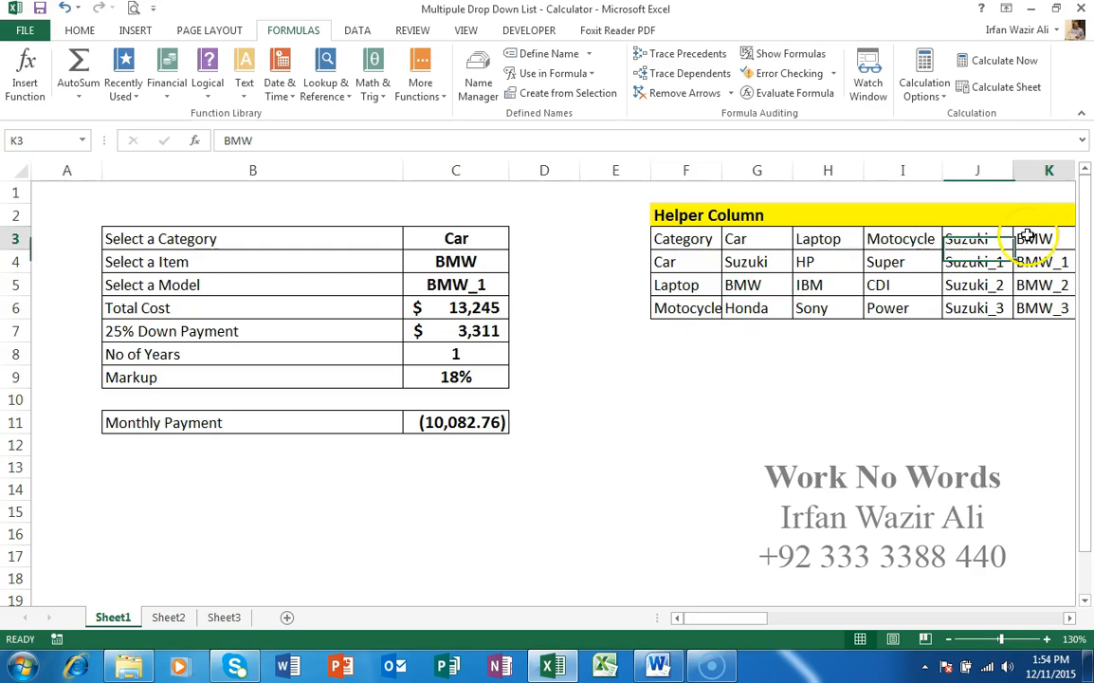
{"action": "left_click", "coordinate": [1070, 617]}
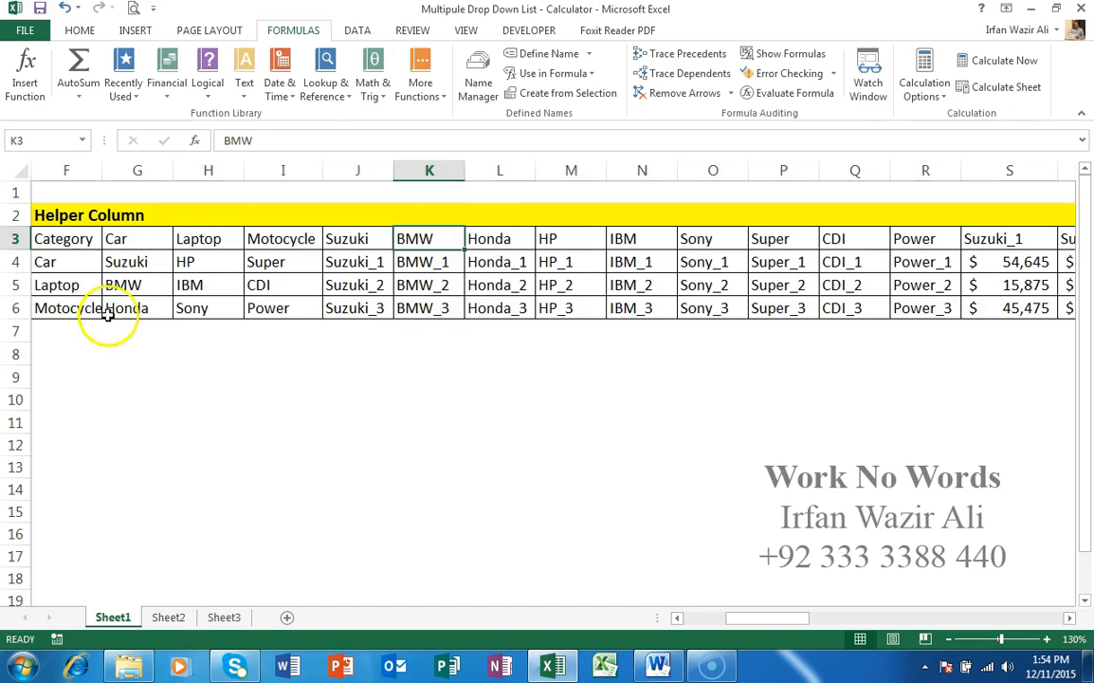
{"action": "left_click", "coordinate": [138, 311]}
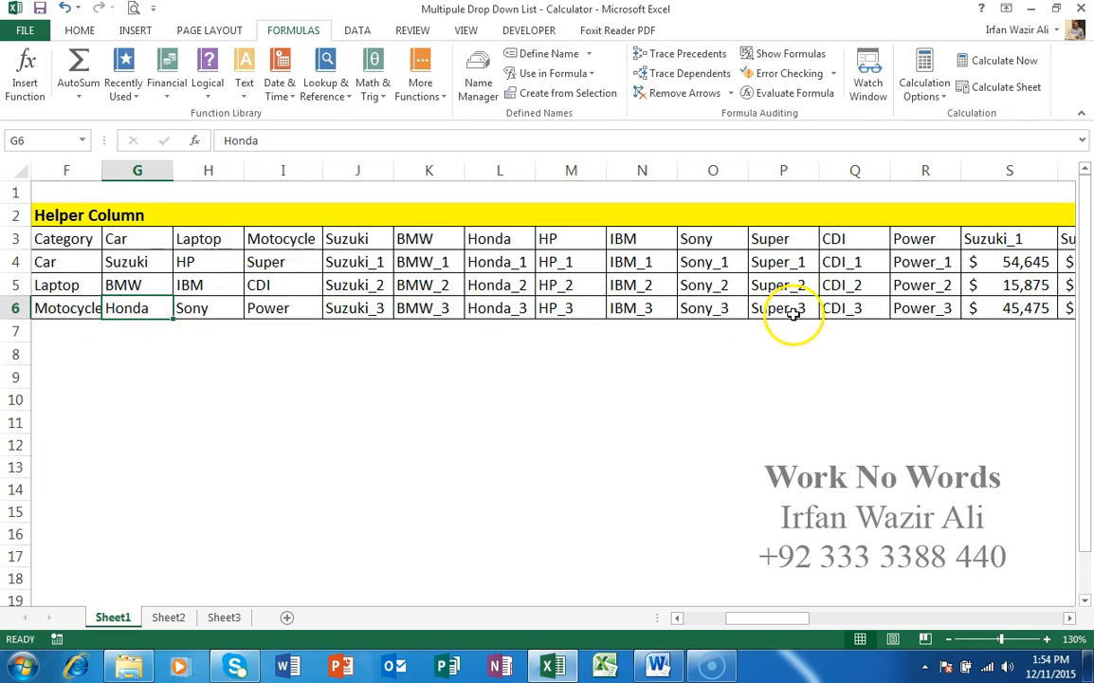
{"action": "left_click_drag", "start_coordinate": [755, 628], "coordinate": [999, 623]}
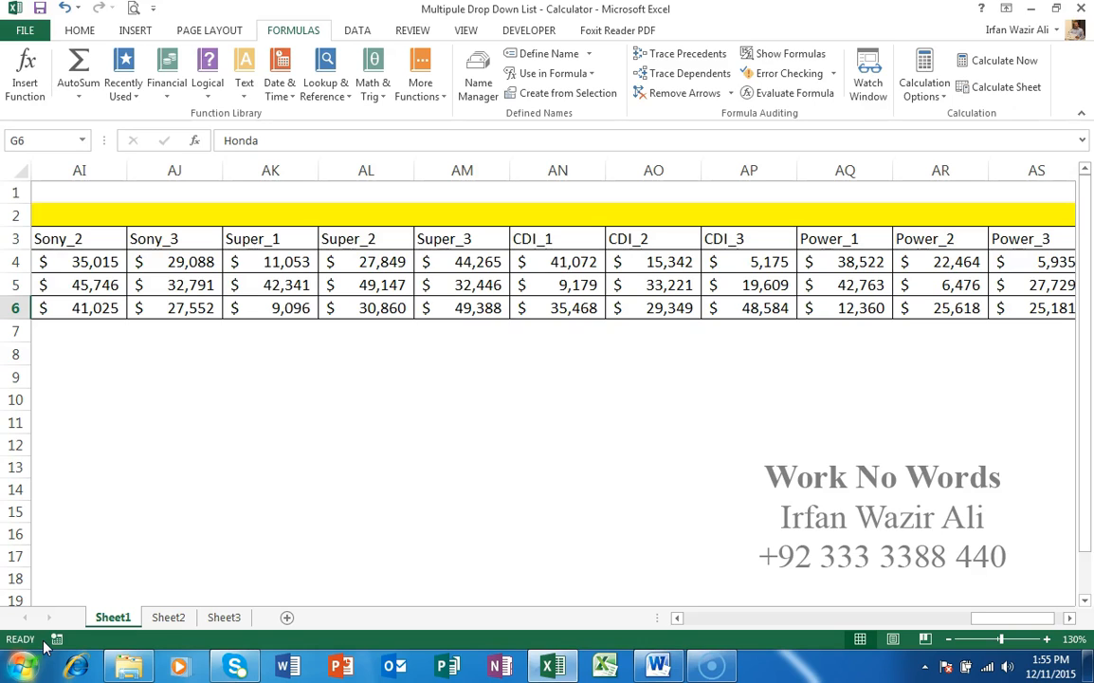
{"action": "left_click_drag", "start_coordinate": [969, 621], "coordinate": [684, 618]}
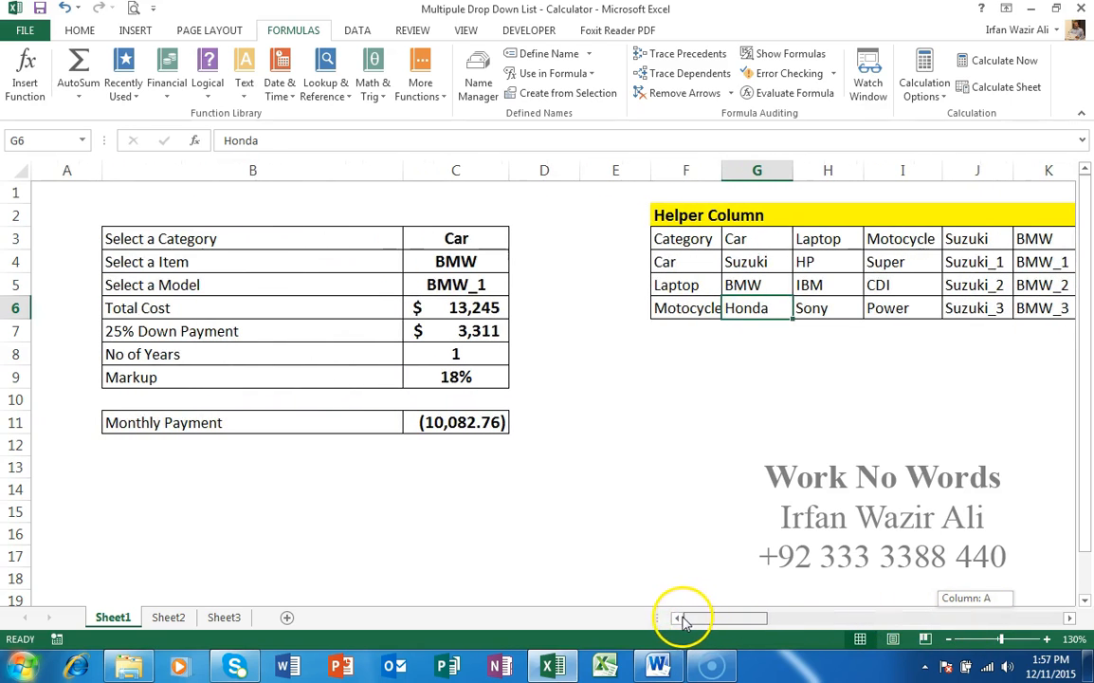
{"action": "left_click", "coordinate": [197, 449]}
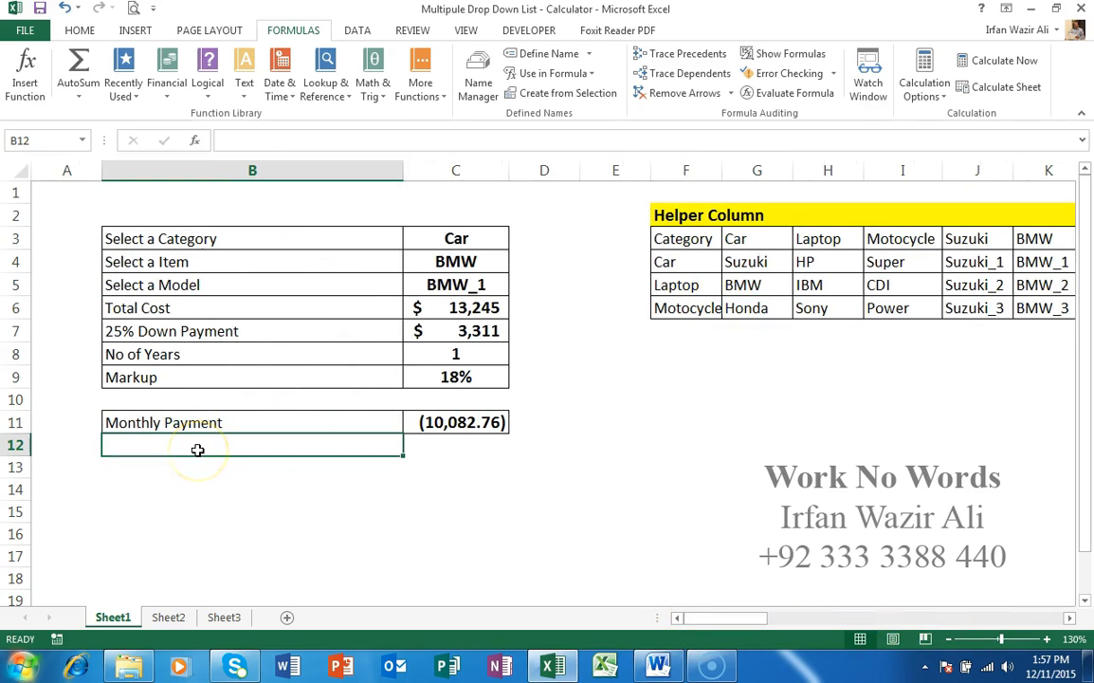